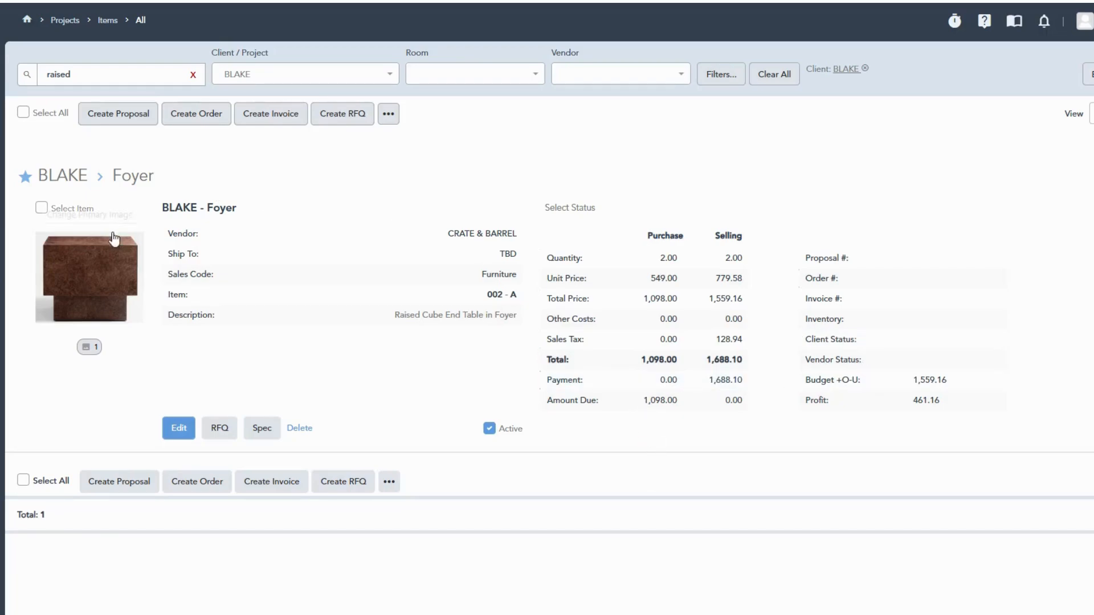
- Create an invoice for the Raised Cube End Table and save its description as "In/Out for Foyer End Table - NEED TO RESELECT"
{"action": "left_click", "coordinate": [41, 208]}
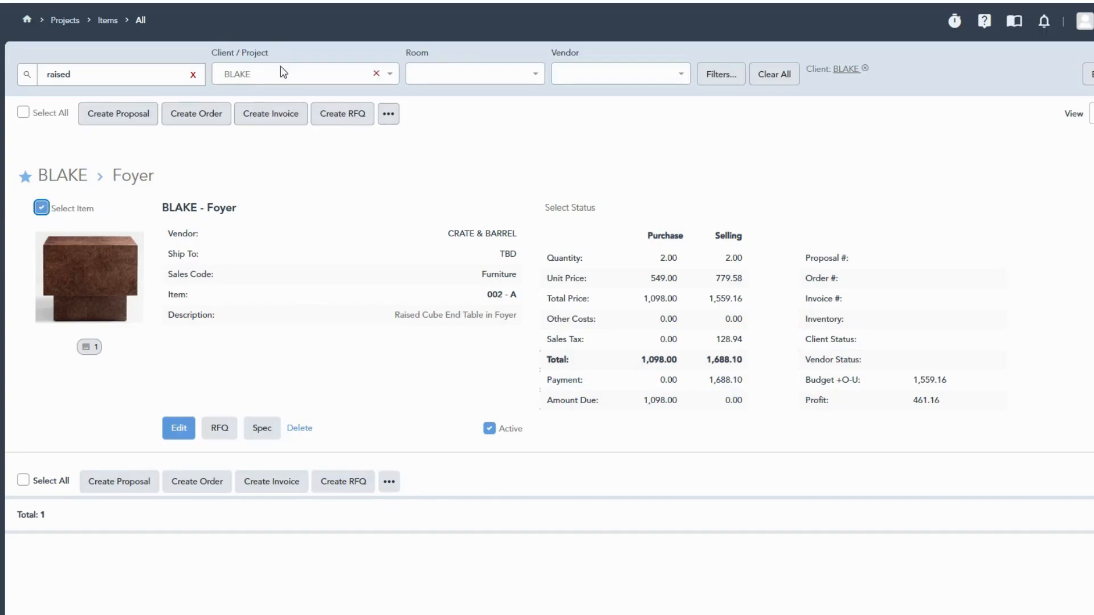
{"action": "left_click", "coordinate": [288, 121]}
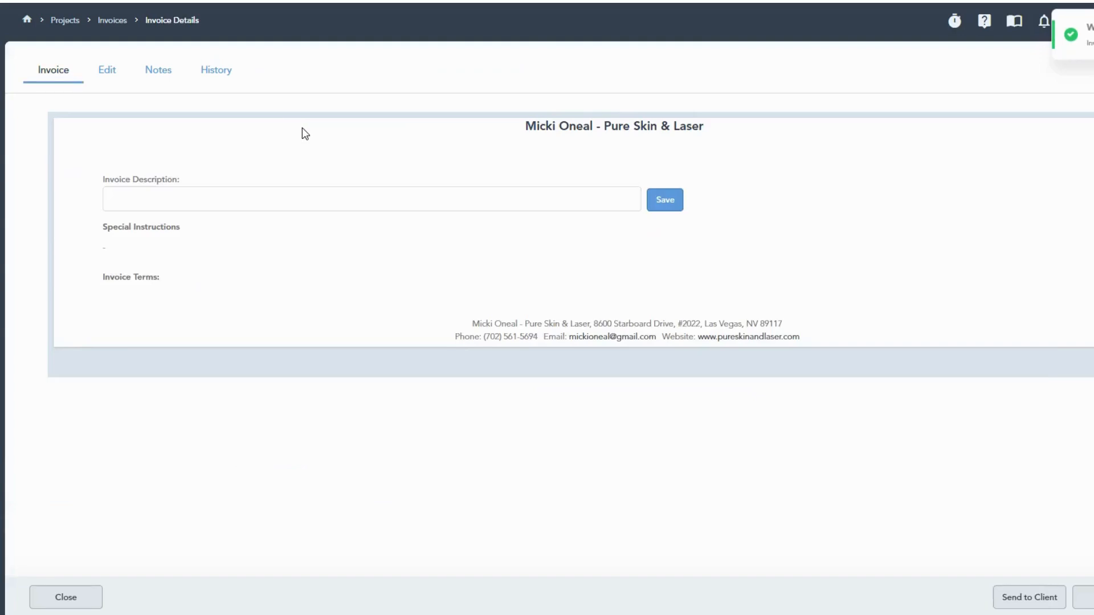
{"action": "left_click", "coordinate": [192, 251]}
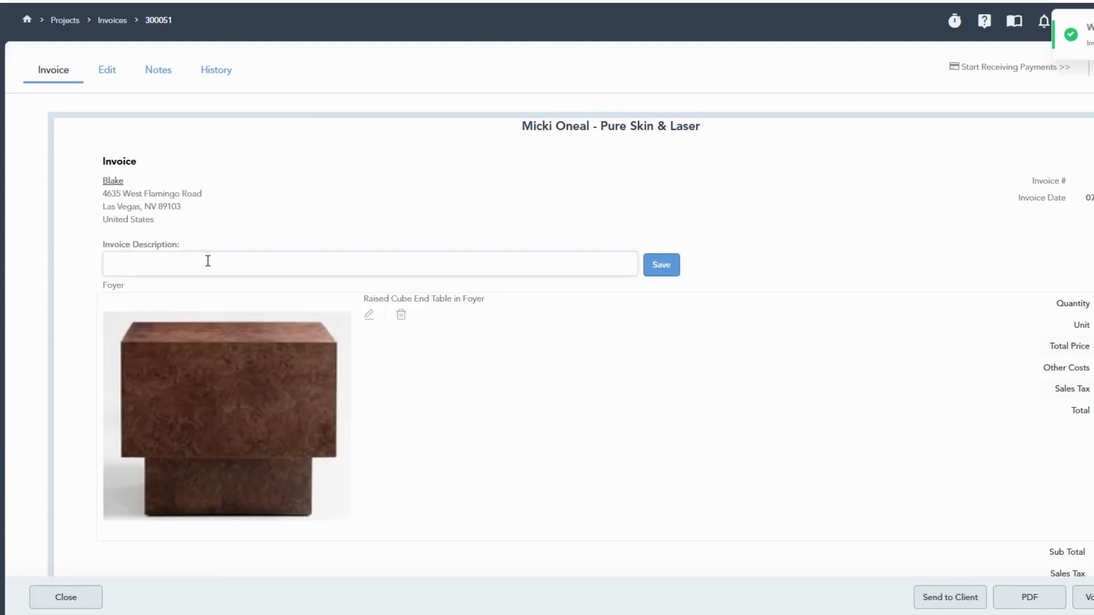
{"action": "type", "text": "In/Out for"}
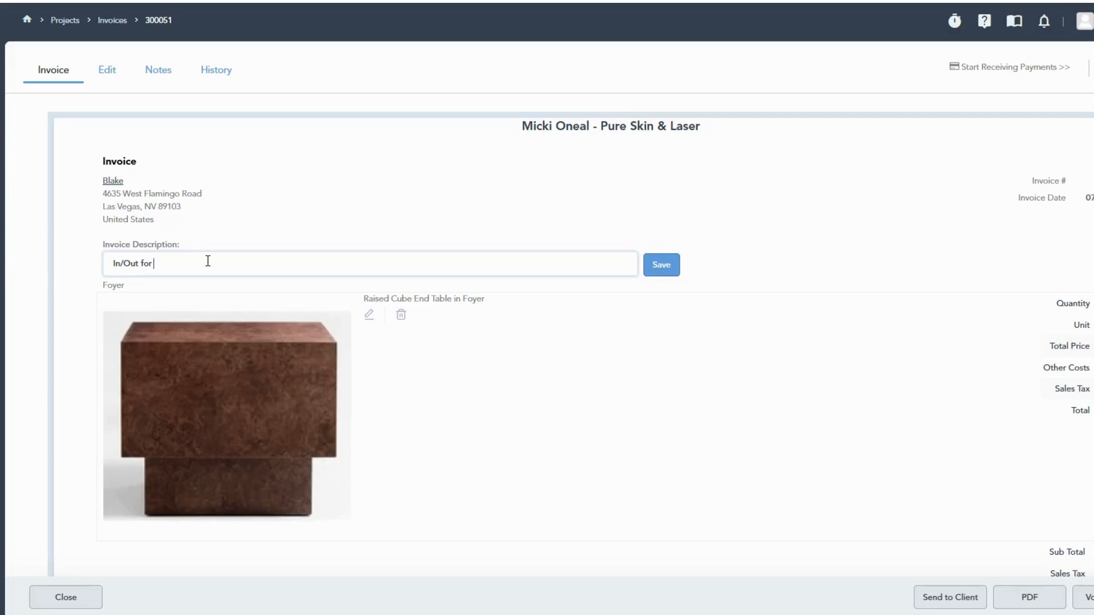
{"action": "type", "text": " Fo"}
{"action": "type", "text": "yer "}
{"action": "type", "text": "End Table"}
{"action": "type", "text": "- NEED TO R"}
{"action": "type", "text": "ESEE"}
{"action": "type", "text": "ECT"}
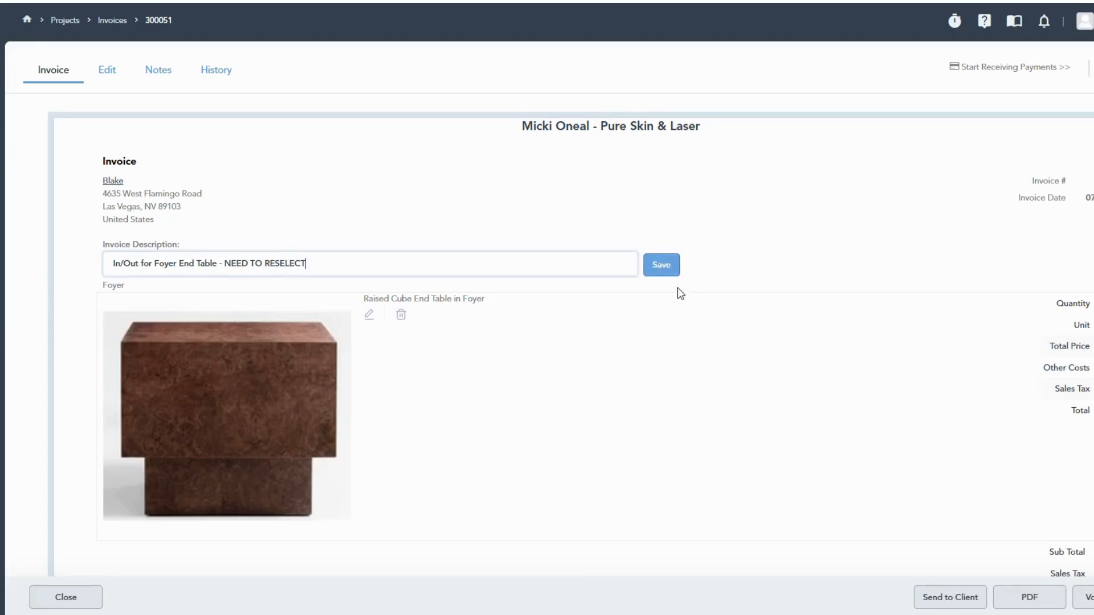
{"action": "left_click", "coordinate": [673, 272]}
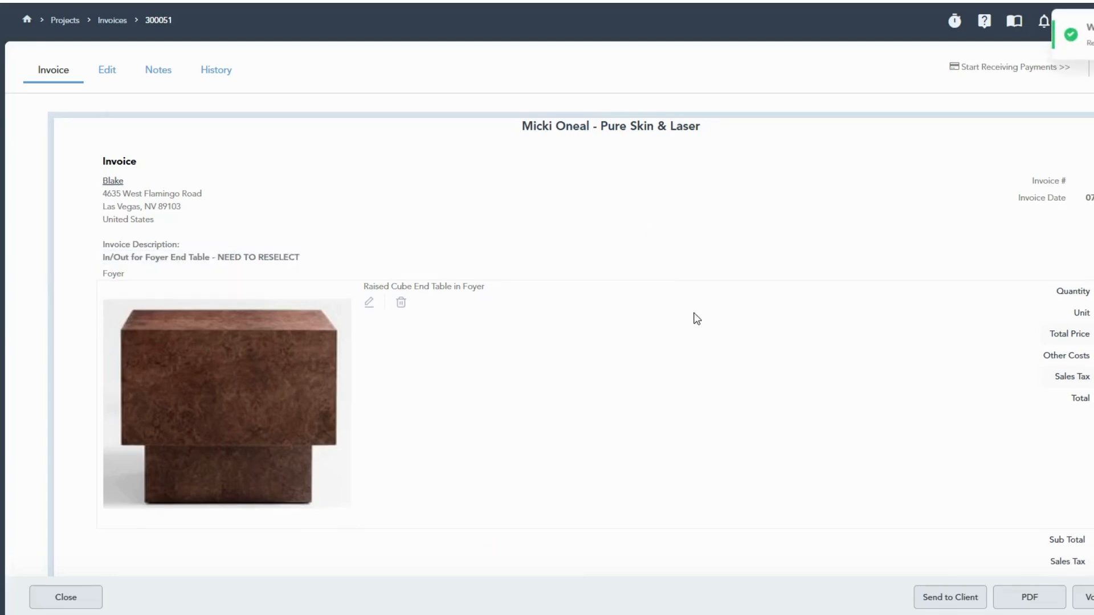
{"action": "left_click", "coordinate": [66, 598]}
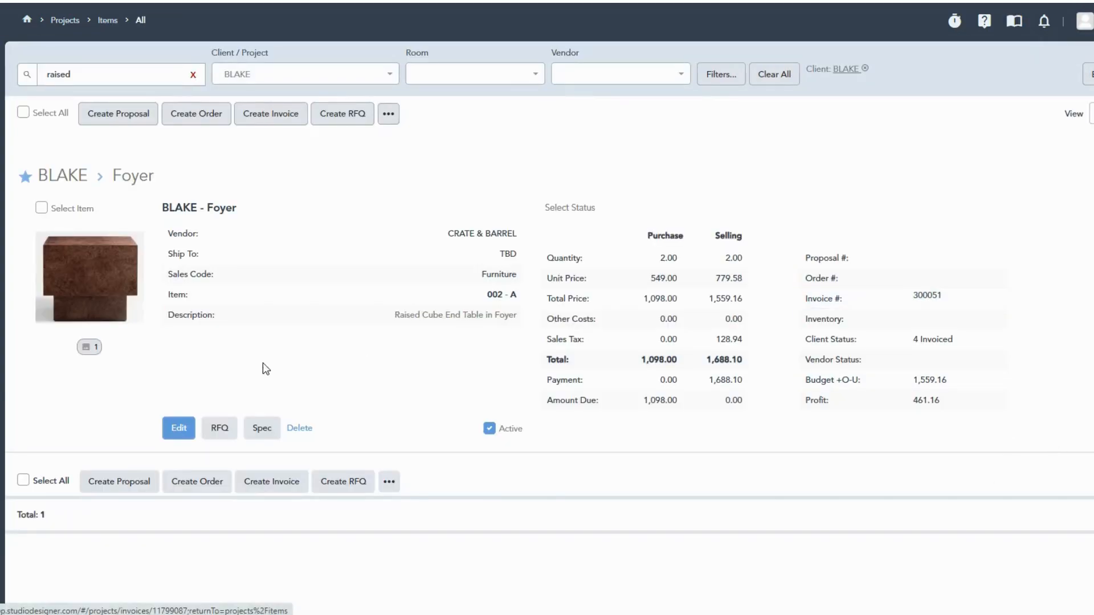
- Generate a credit item from the invoiced Raised Cube End Table and save it
{"action": "left_click", "coordinate": [171, 430]}
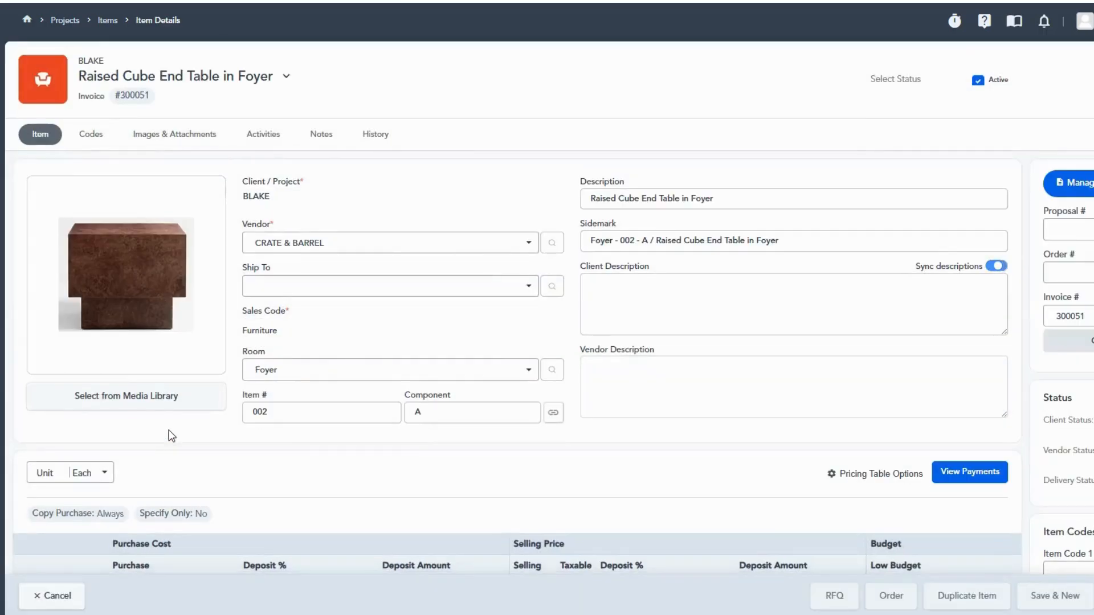
{"action": "scroll", "coordinate": [635, 298], "scroll_direction": "down", "scroll_amount": 7}
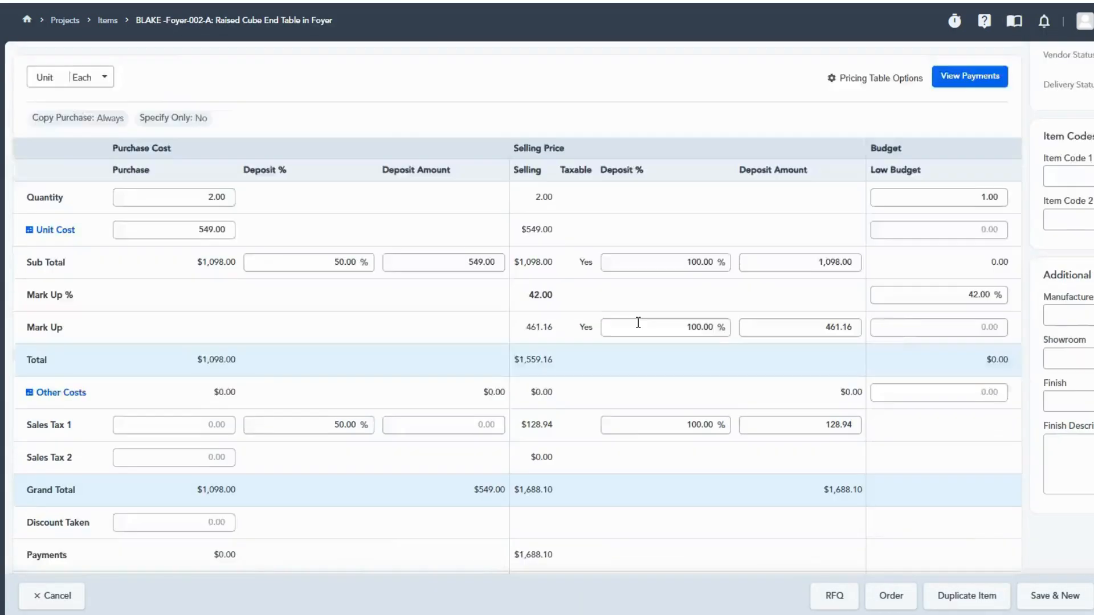
{"action": "scroll", "coordinate": [638, 323], "scroll_direction": "down", "scroll_amount": 2}
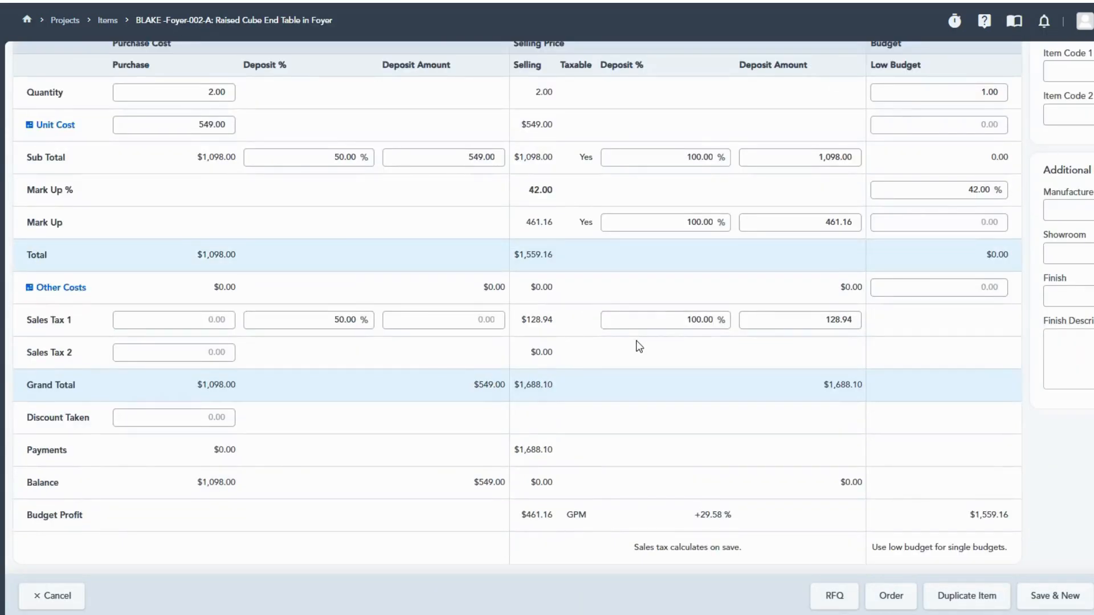
{"action": "scroll", "coordinate": [639, 346], "scroll_direction": "up", "scroll_amount": 9}
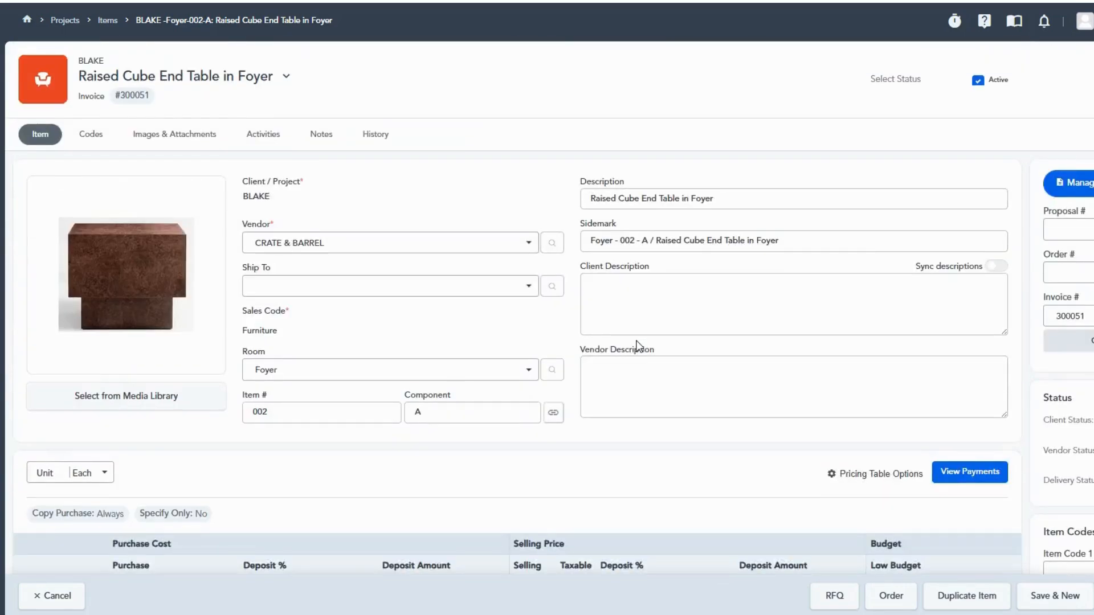
{"action": "scroll", "coordinate": [640, 342], "scroll_direction": "down", "scroll_amount": 9}
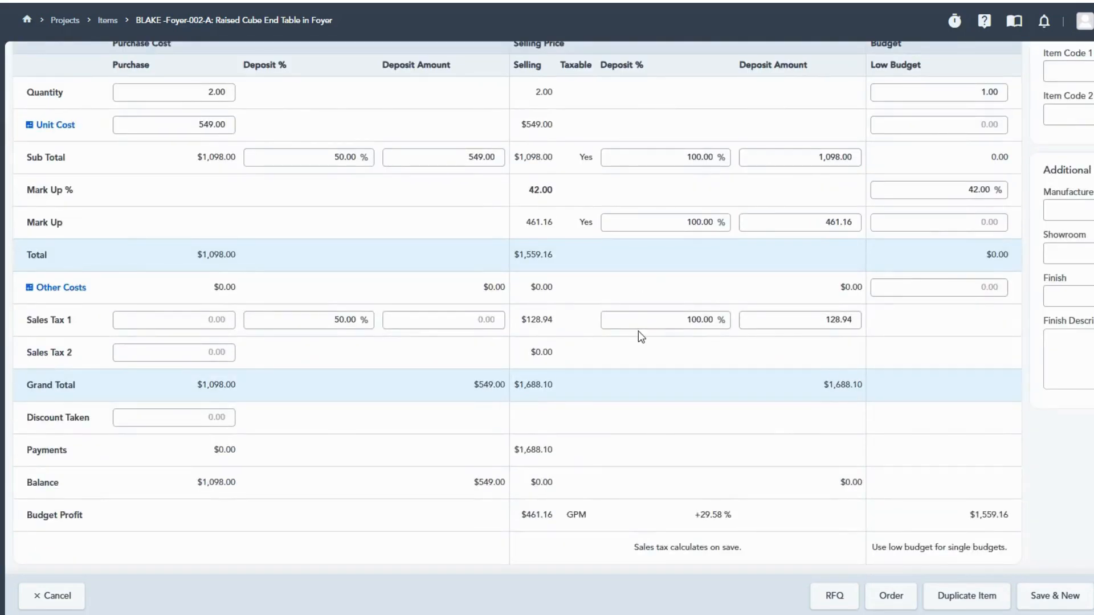
{"action": "scroll", "coordinate": [638, 331], "scroll_direction": "up", "scroll_amount": 9}
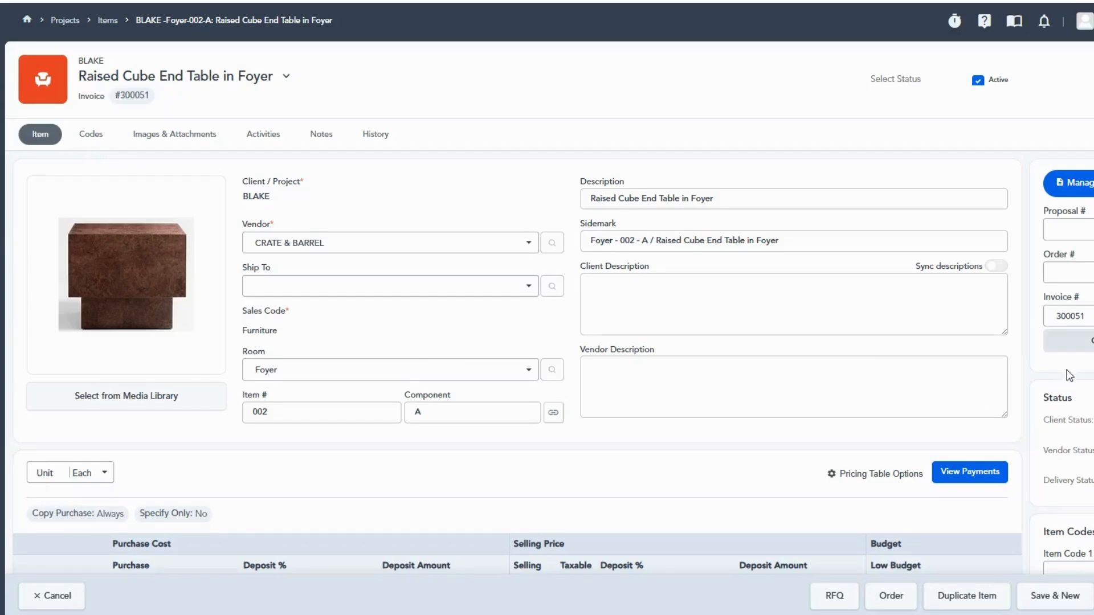
{"action": "left_click", "coordinate": [1089, 341]}
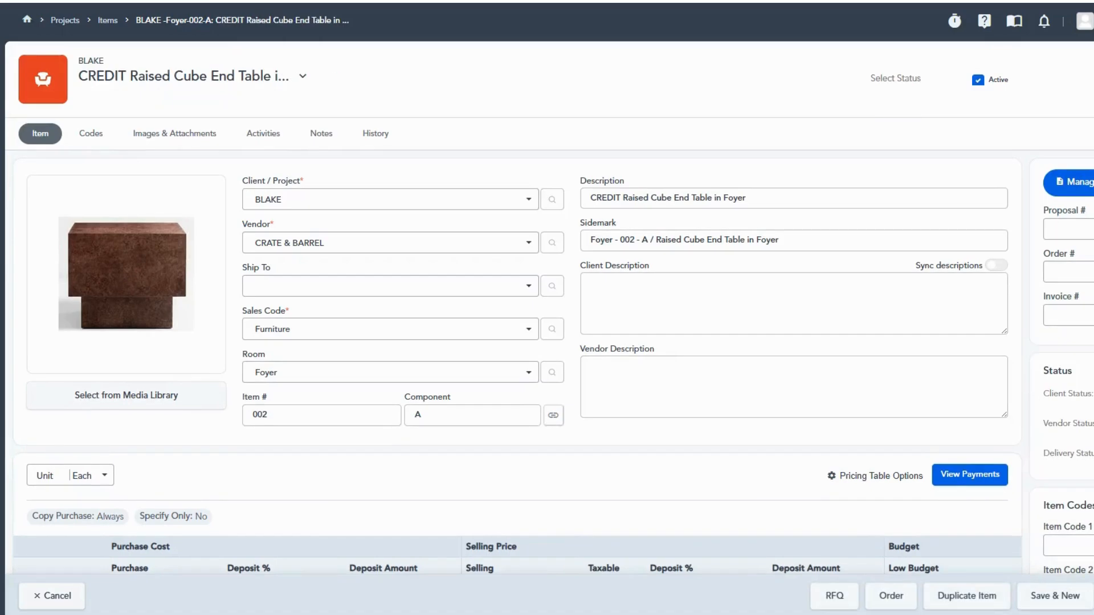
{"action": "left_click", "coordinate": [1091, 596]}
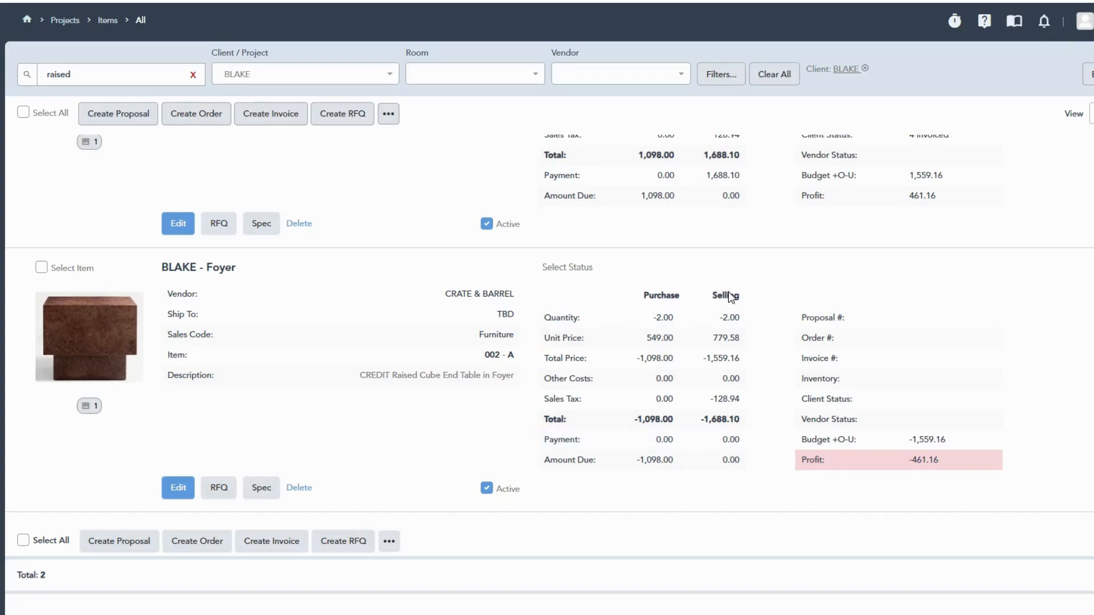
- Assign the CREDIT Raised Cube End Table item to the original end table's invoice and save it
{"action": "scroll", "coordinate": [815, 427], "scroll_direction": "up", "scroll_amount": 3}
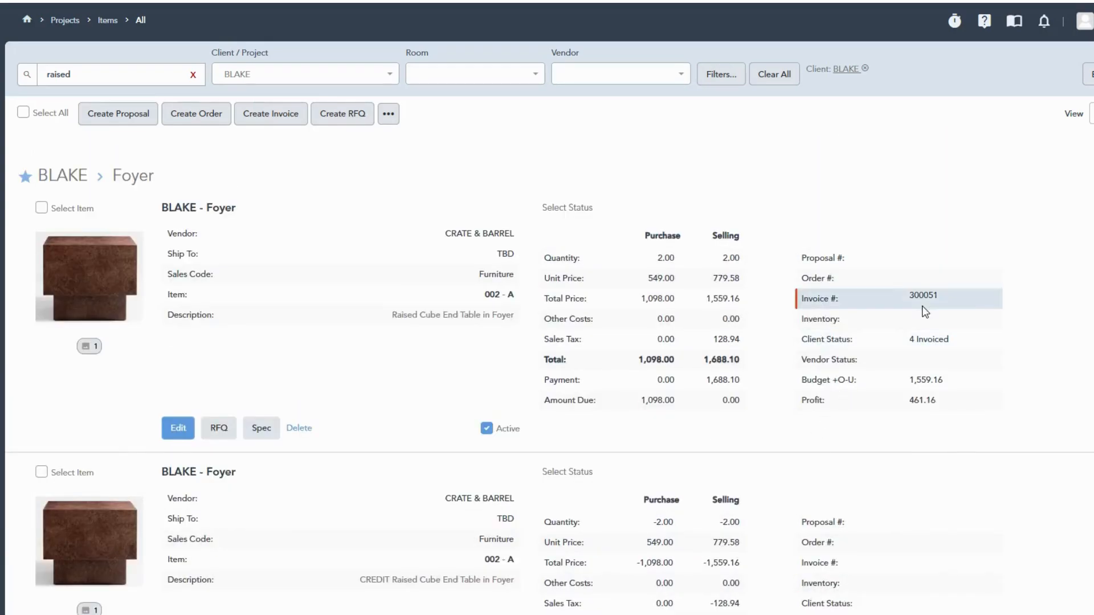
{"action": "scroll", "coordinate": [640, 410], "scroll_direction": "down", "scroll_amount": 3}
{"action": "left_click", "coordinate": [178, 488]}
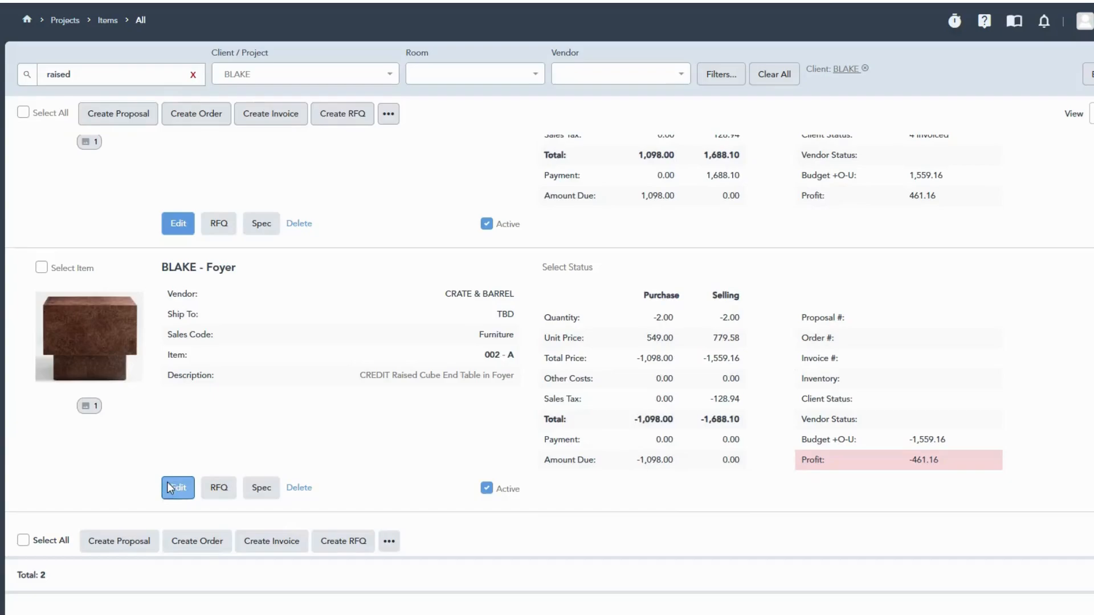
{"action": "left_click", "coordinate": [1050, 321]}
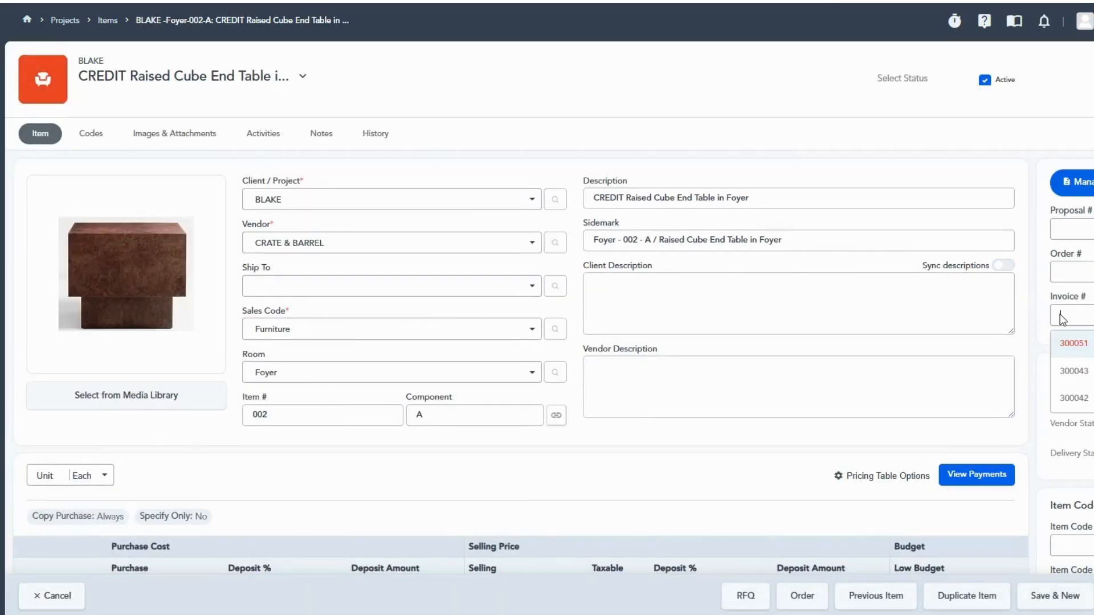
{"action": "left_click", "coordinate": [1076, 348]}
{"action": "left_click", "coordinate": [700, 98]}
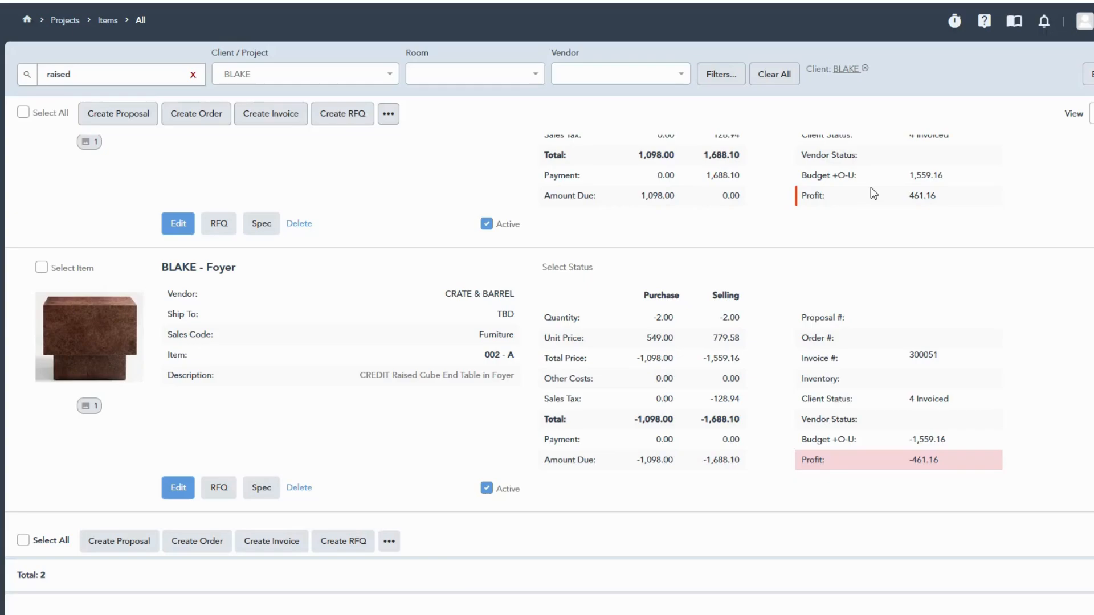
- Compare the selling payment and amount due of the original end table with those of its credit item
{"action": "scroll", "coordinate": [746, 380], "scroll_direction": "up", "scroll_amount": 3}
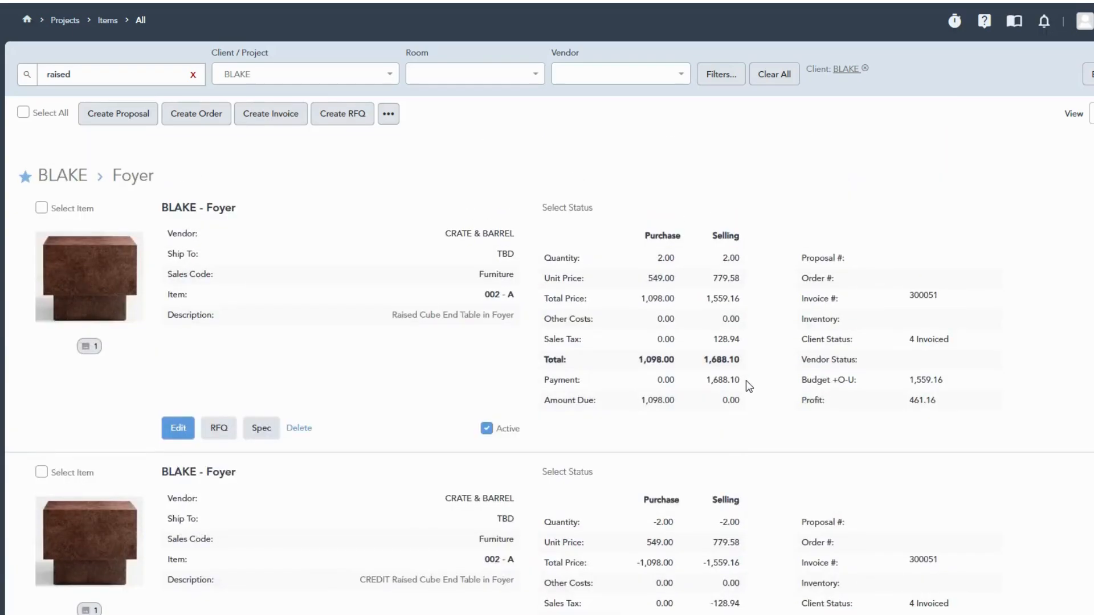
{"action": "scroll", "coordinate": [746, 383], "scroll_direction": "down", "scroll_amount": 3}
{"action": "scroll", "coordinate": [744, 384], "scroll_direction": "up", "scroll_amount": 3}
{"action": "scroll", "coordinate": [760, 487], "scroll_direction": "down", "scroll_amount": 3}
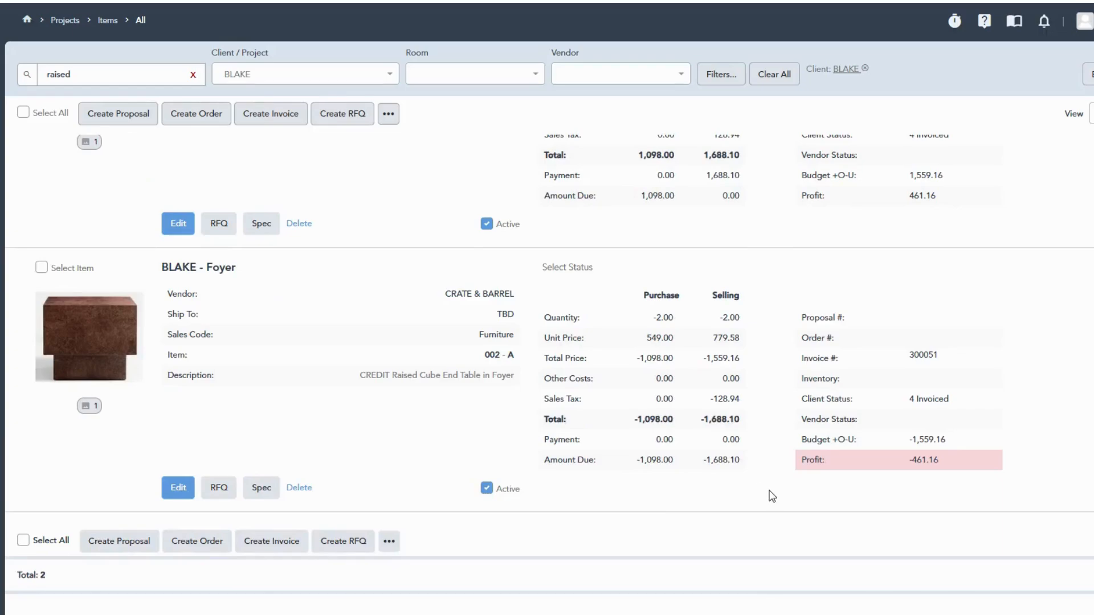